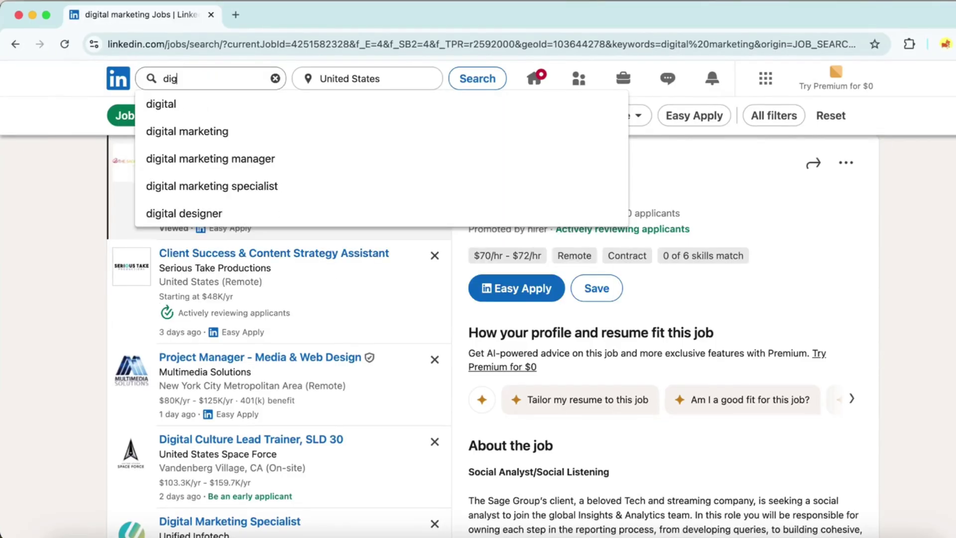
- Pick 'digital marketing' as the job search keyword and bring up location suggestions
{"action": "left_click", "coordinate": [234, 132]}
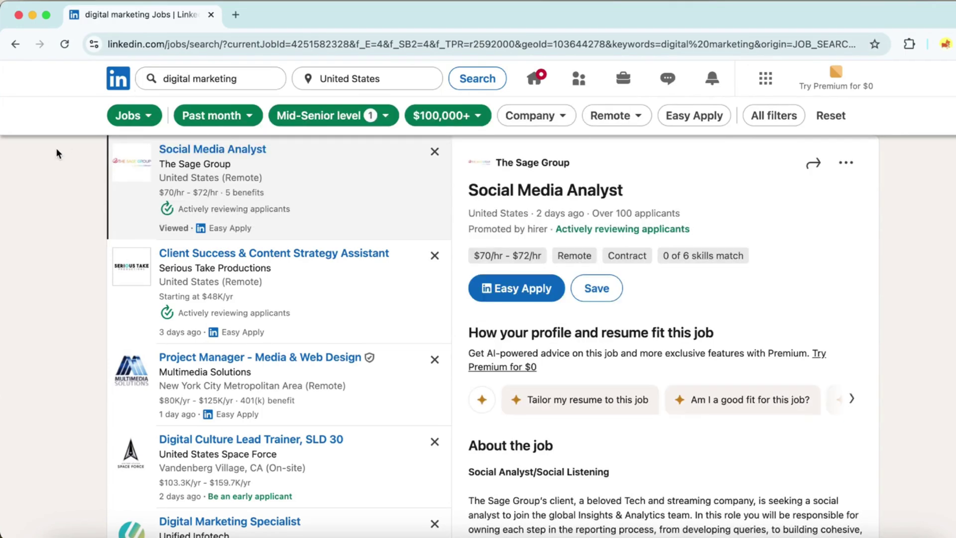
{"action": "left_click", "coordinate": [321, 79]}
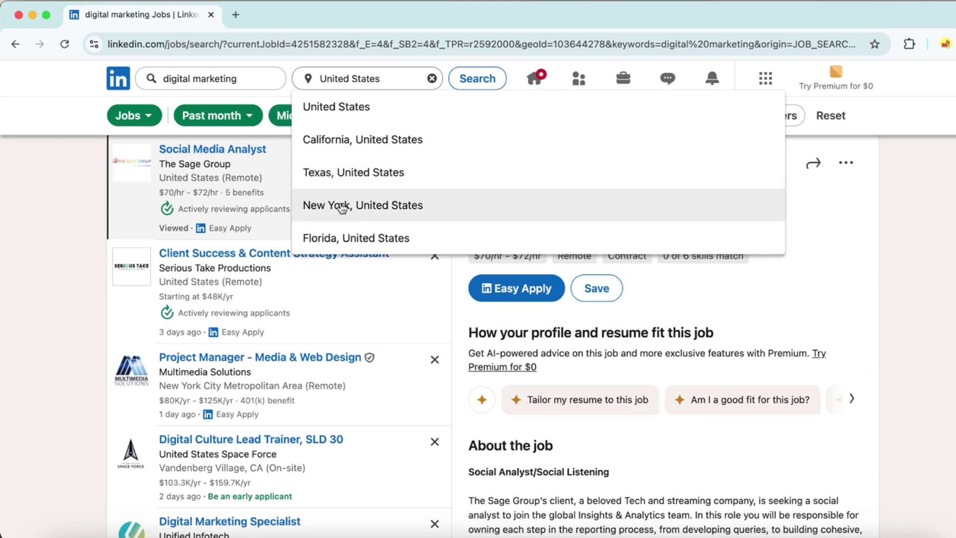
- Keep United States, review date, level and salary filters, and apply the Remote filter
{"action": "left_click", "coordinate": [61, 156]}
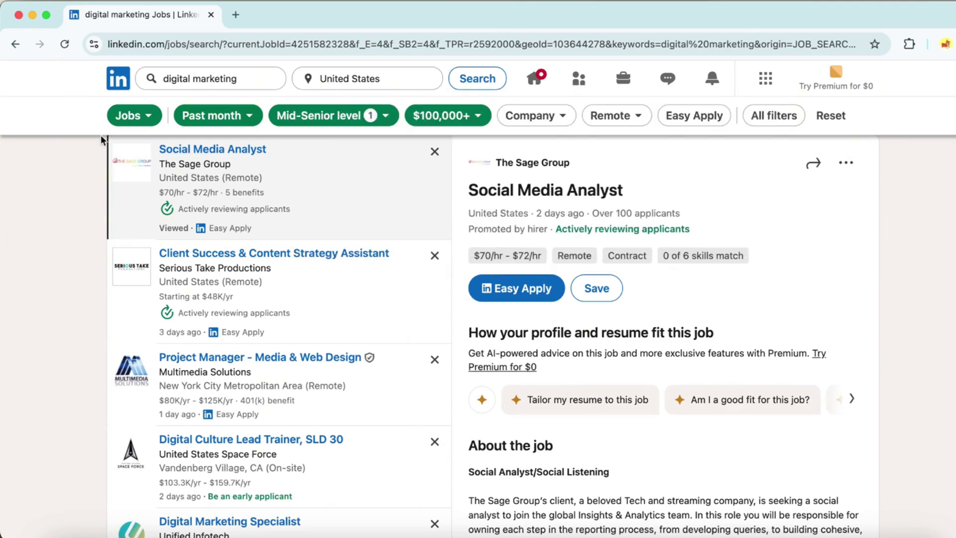
{"action": "left_click", "coordinate": [212, 115]}
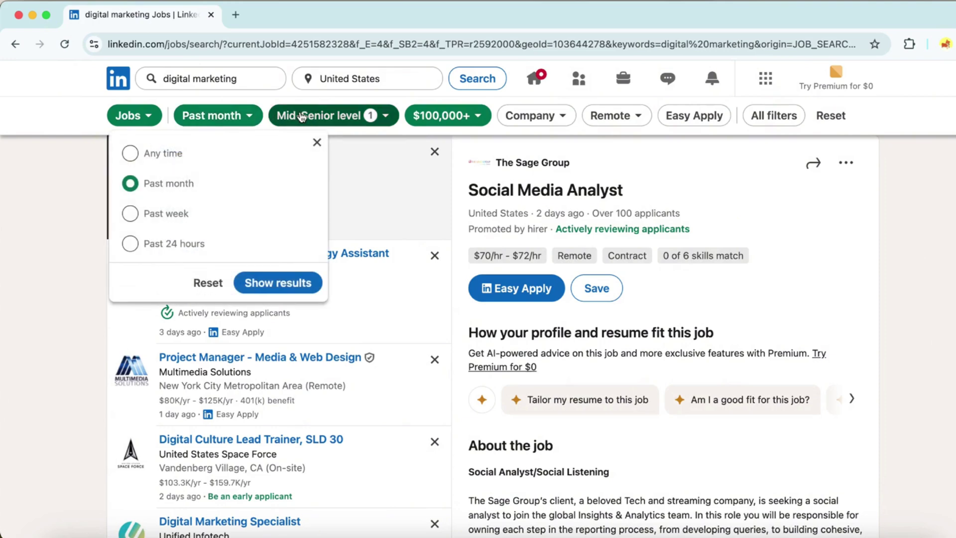
{"action": "left_click", "coordinate": [329, 115]}
{"action": "left_click", "coordinate": [441, 116]}
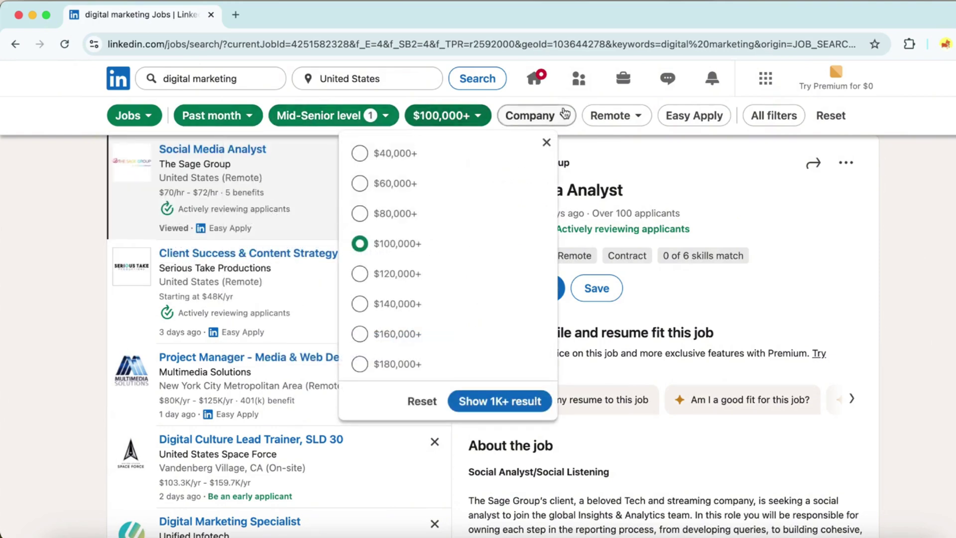
{"action": "left_click", "coordinate": [610, 115]}
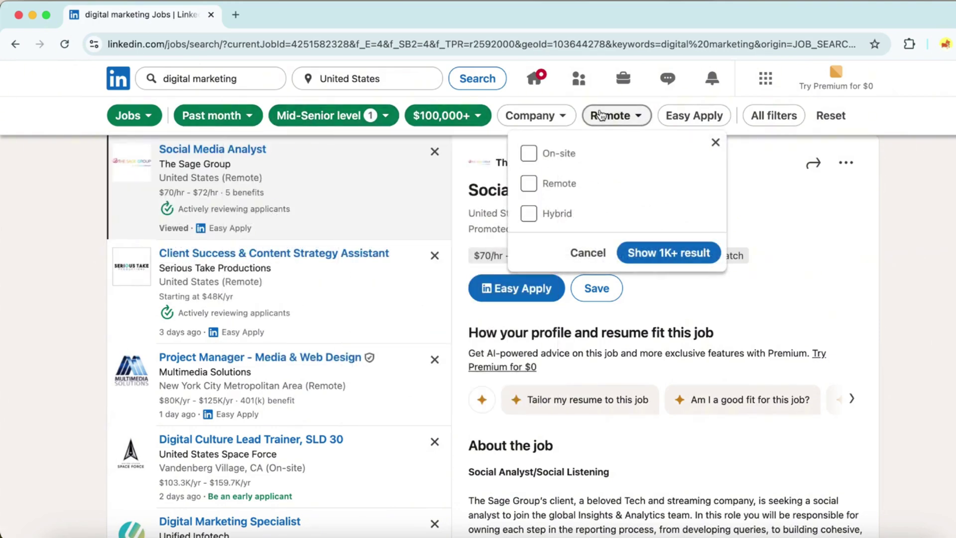
{"action": "left_click", "coordinate": [564, 183]}
{"action": "left_click", "coordinate": [657, 253]}
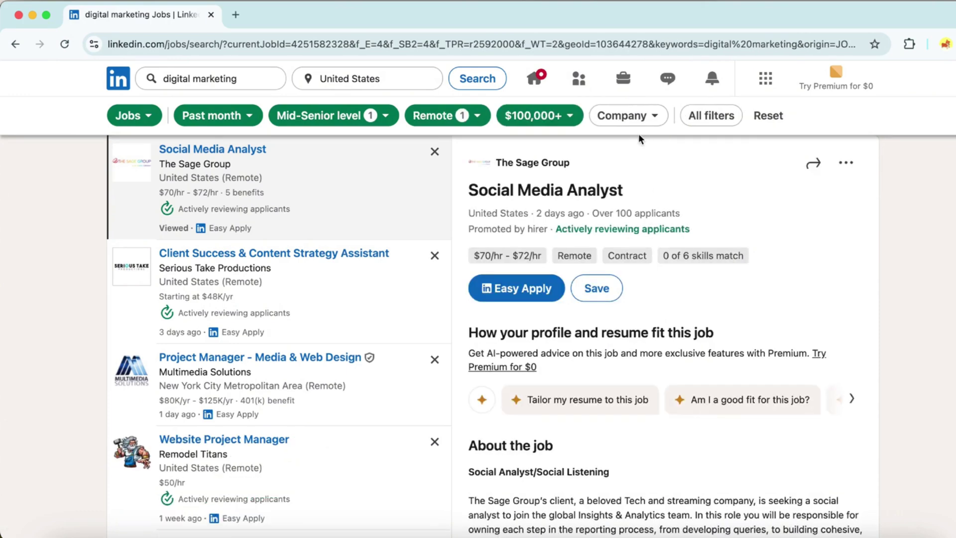
- Browse and close the All filters panel, then select the full search page URL
{"action": "left_click", "coordinate": [711, 115]}
{"action": "scroll", "coordinate": [762, 299], "scroll_direction": "down", "scroll_amount": 2}
{"action": "scroll", "coordinate": [761, 326], "scroll_direction": "down", "scroll_amount": 5}
{"action": "scroll", "coordinate": [761, 326], "scroll_direction": "down", "scroll_amount": 5}
{"action": "scroll", "coordinate": [761, 326], "scroll_direction": "down", "scroll_amount": 5}
{"action": "scroll", "coordinate": [760, 326], "scroll_direction": "down", "scroll_amount": 2}
{"action": "scroll", "coordinate": [760, 326], "scroll_direction": "down", "scroll_amount": 5}
{"action": "scroll", "coordinate": [760, 327], "scroll_direction": "down", "scroll_amount": 5}
{"action": "scroll", "coordinate": [761, 326], "scroll_direction": "down", "scroll_amount": 4}
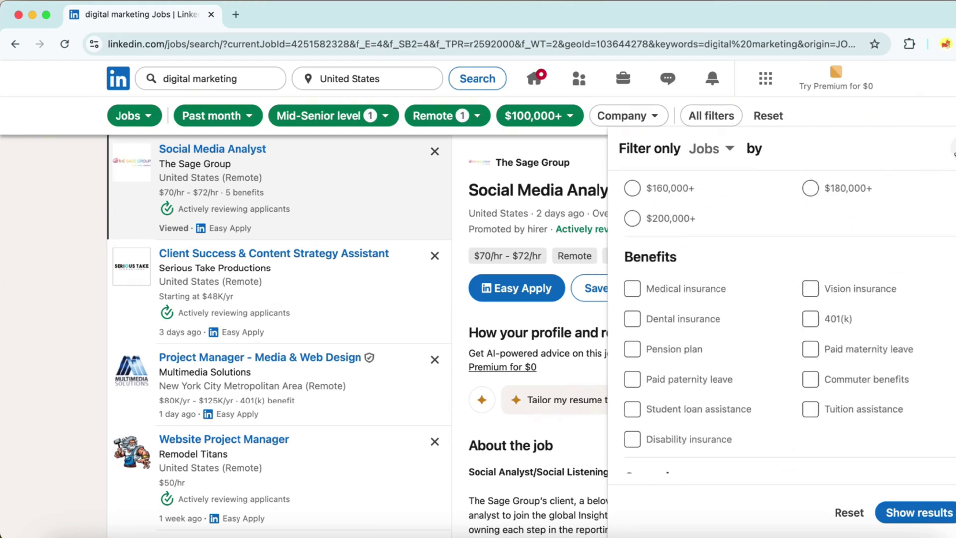
{"action": "left_click", "coordinate": [919, 513]}
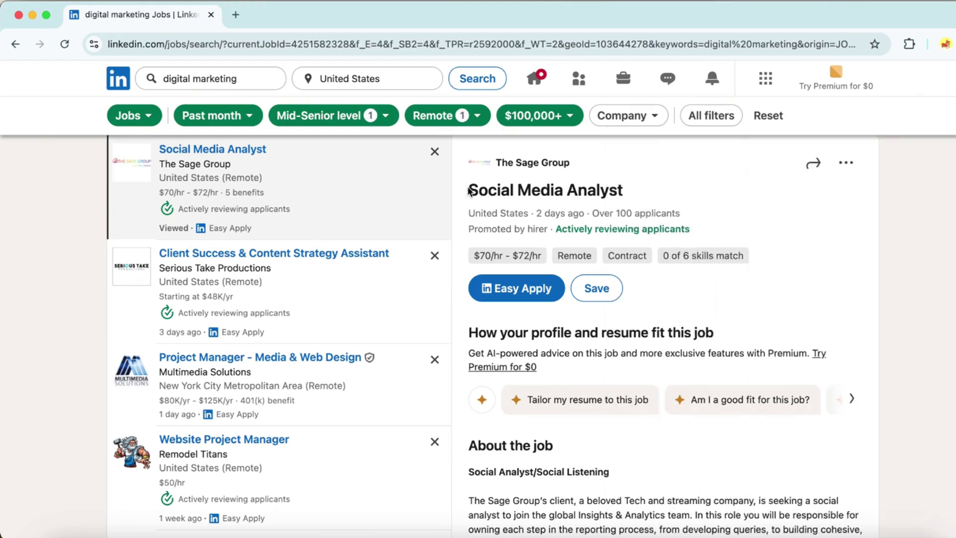
{"action": "left_click", "coordinate": [336, 44]}
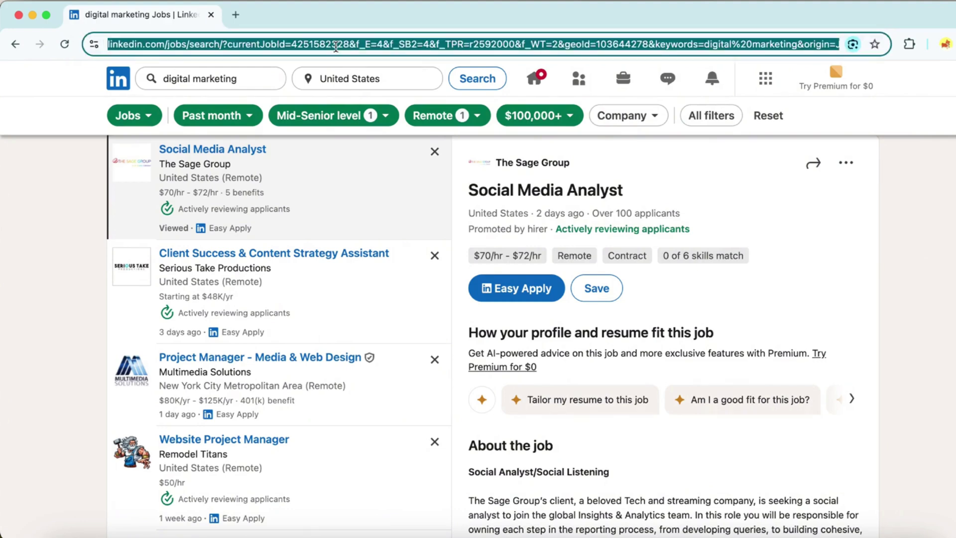
- Generate an RSS.app feed from the pasted LinkedIn job search URL
{"action": "left_click", "coordinate": [236, 15]}
{"action": "type", "text": "rss.app"}
{"action": "key", "text": "Return"}
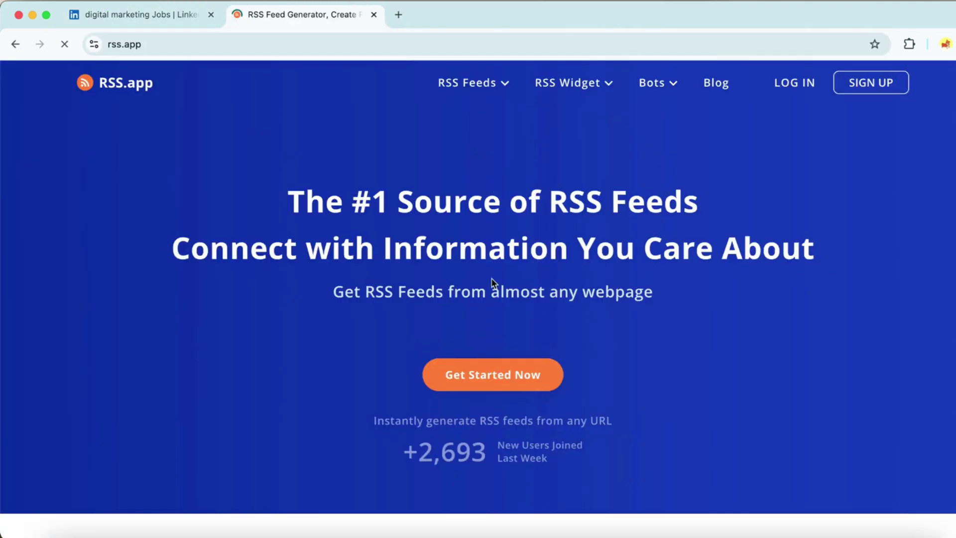
{"action": "left_click", "coordinate": [493, 375]}
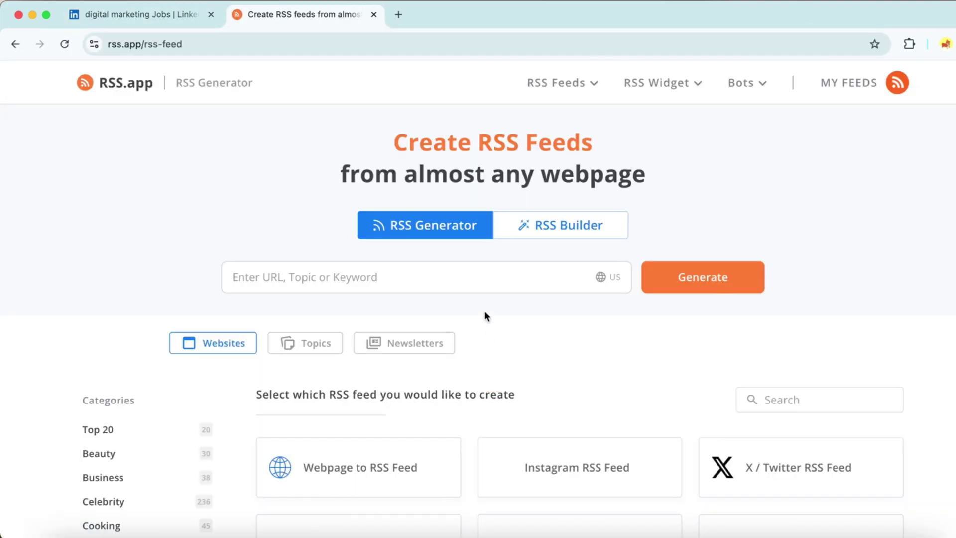
{"action": "left_click", "coordinate": [467, 279]}
{"action": "key", "text": "super+v"}
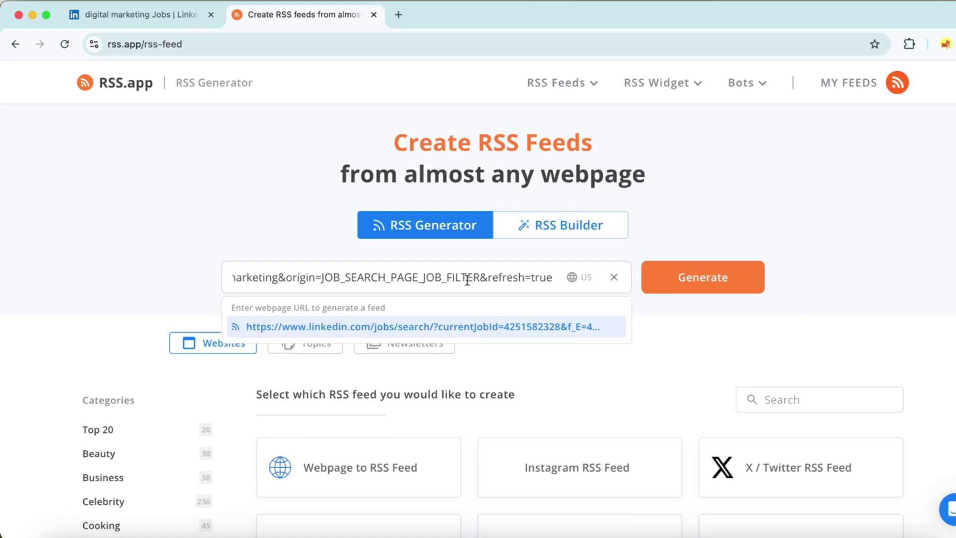
{"action": "left_click", "coordinate": [665, 280]}
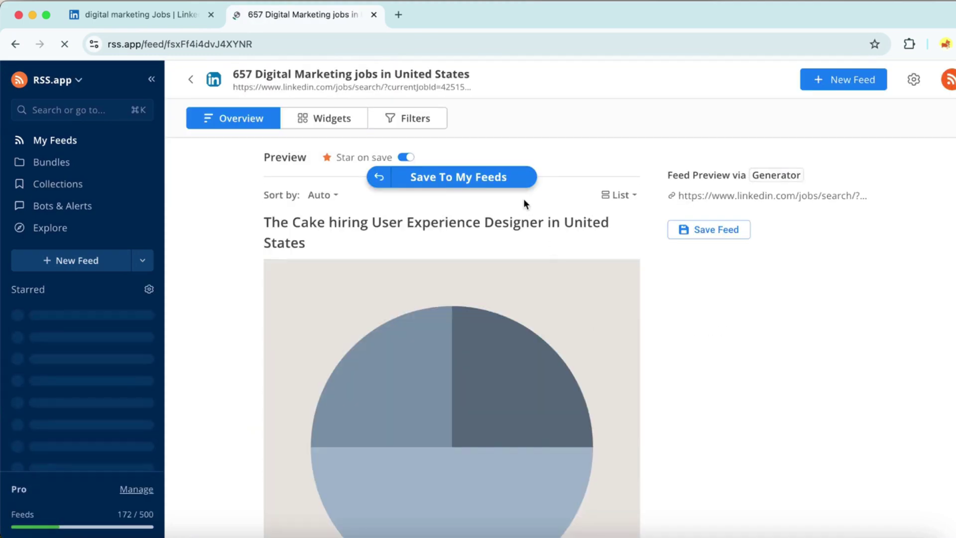
- Save the '657 Digital Marketing jobs in United States' feed to My Feeds
{"action": "left_click", "coordinate": [486, 177]}
{"action": "scroll", "coordinate": [506, 270], "scroll_direction": "down", "scroll_amount": 5}
{"action": "scroll", "coordinate": [505, 269], "scroll_direction": "down", "scroll_amount": 5}
{"action": "scroll", "coordinate": [505, 269], "scroll_direction": "down", "scroll_amount": 5}
{"action": "scroll", "coordinate": [505, 269], "scroll_direction": "down", "scroll_amount": 5}
{"action": "scroll", "coordinate": [505, 269], "scroll_direction": "down", "scroll_amount": 5}
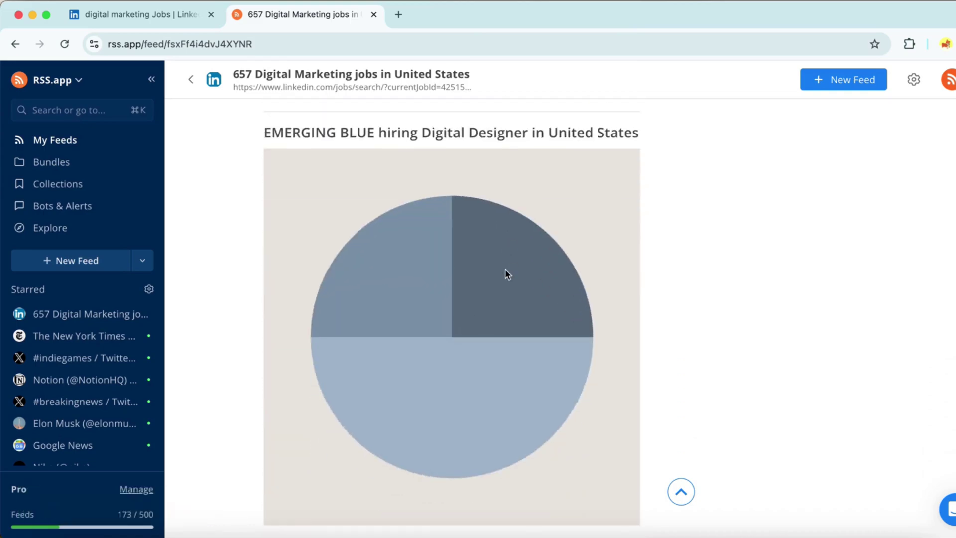